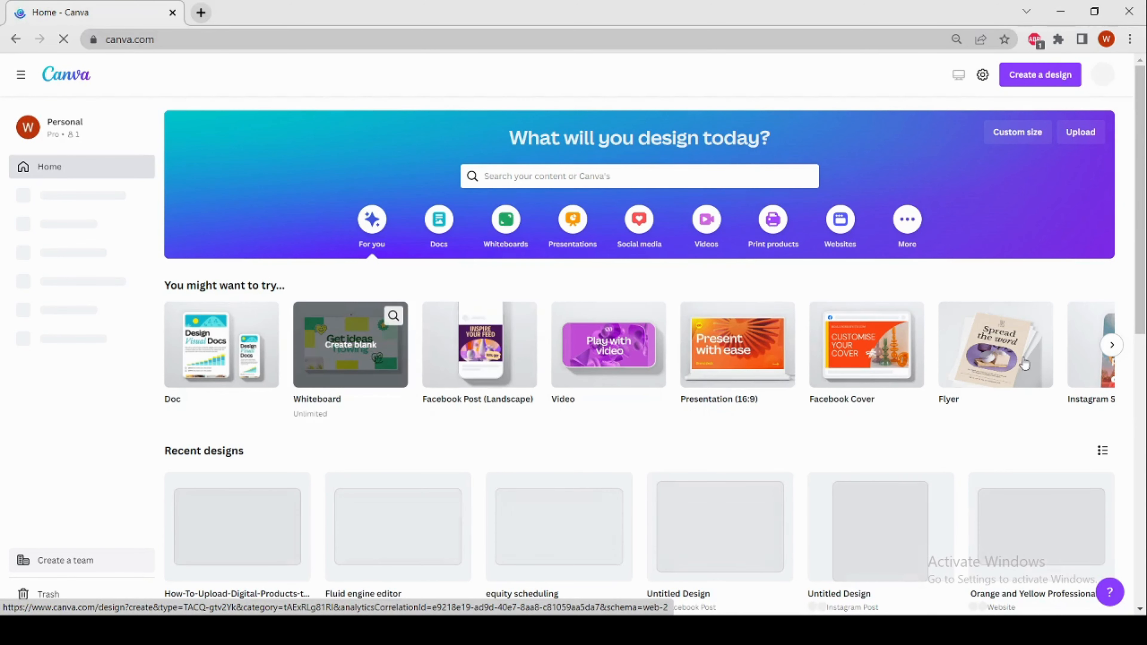
# Create a blank square Instagram post design from the suggested formats
pyautogui.click(1112, 346)
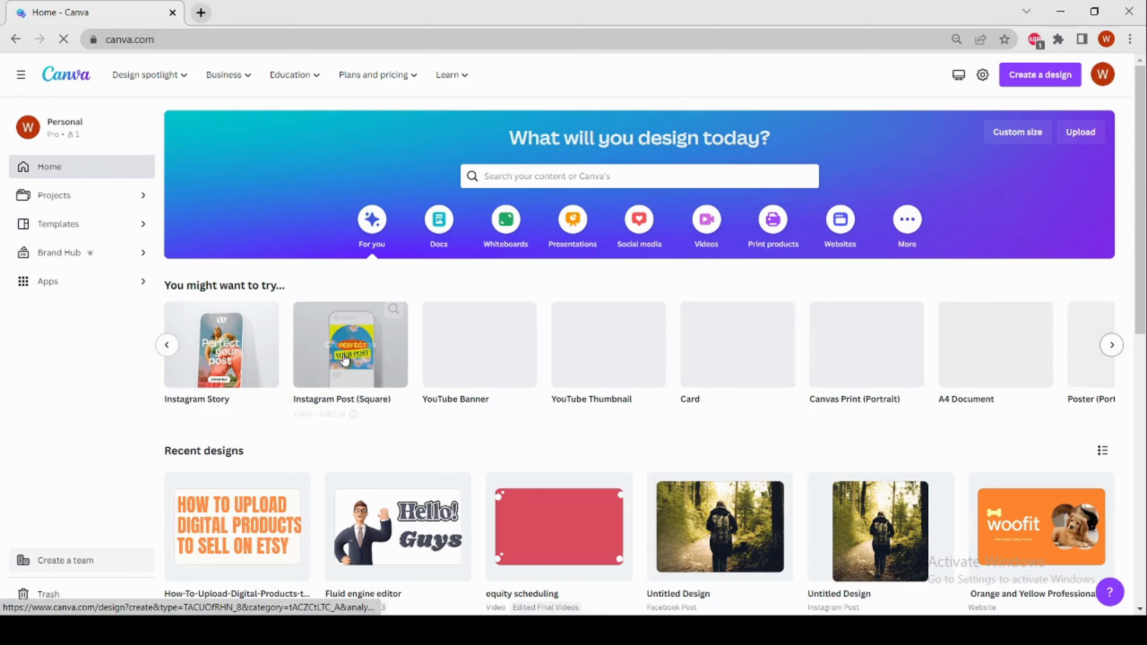
pyautogui.click(344, 360)
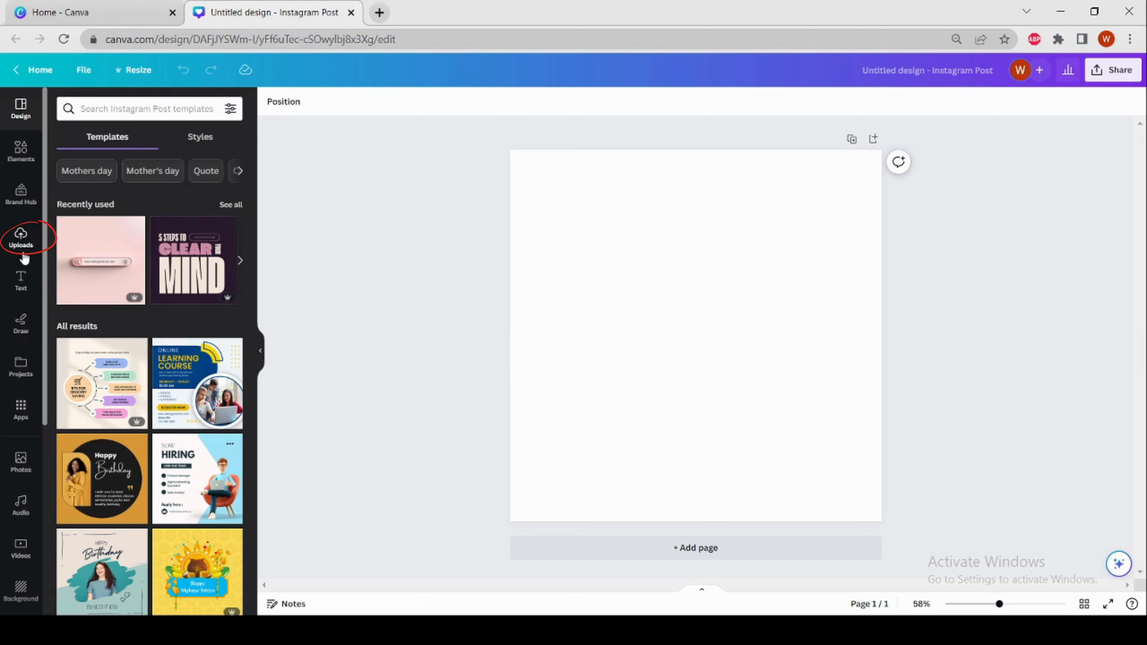
# Add the uploaded forest photo of two hikers to the page and set it as the background
pyautogui.click(21, 241)
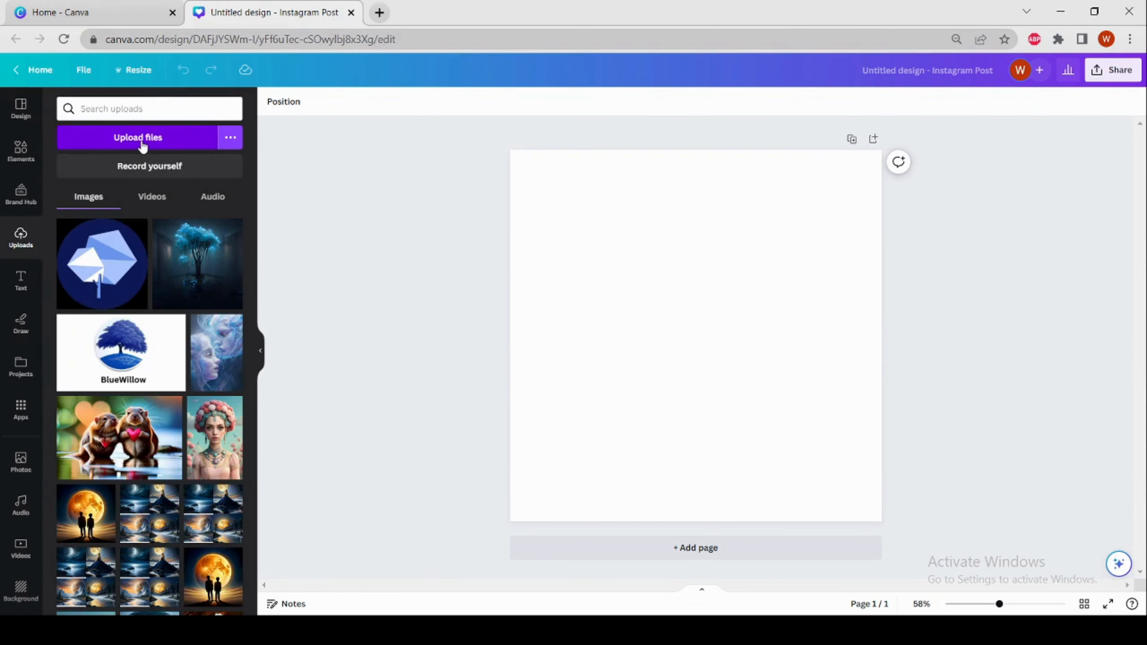
pyautogui.click(141, 140)
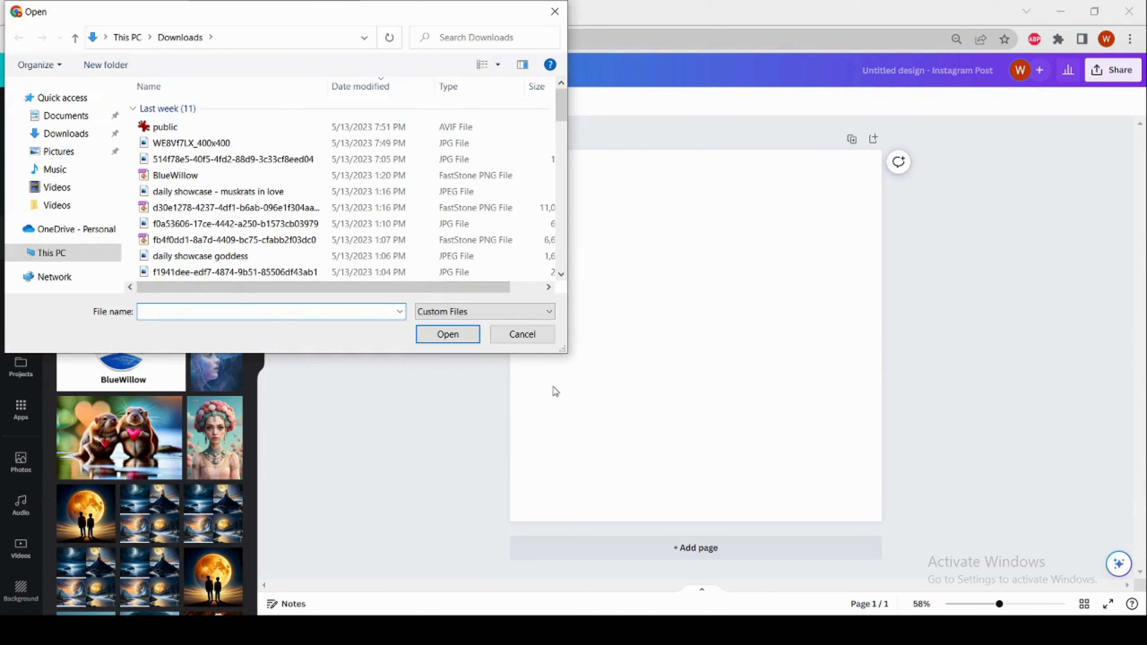
pyautogui.click(555, 11)
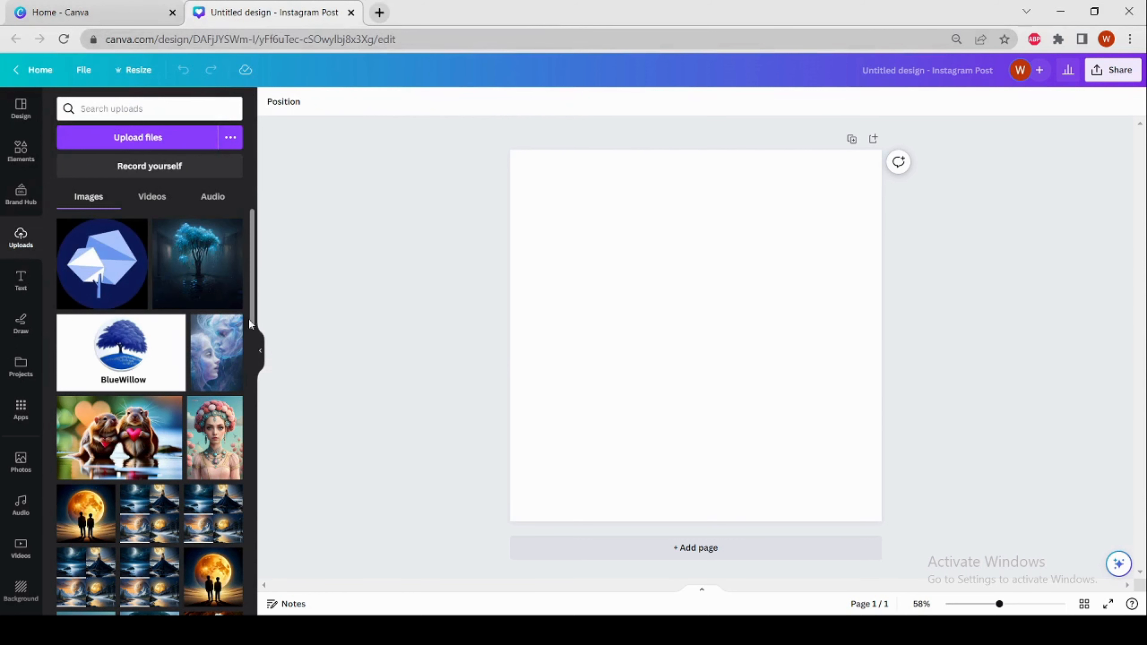
pyautogui.scroll(-7, 251, 352)
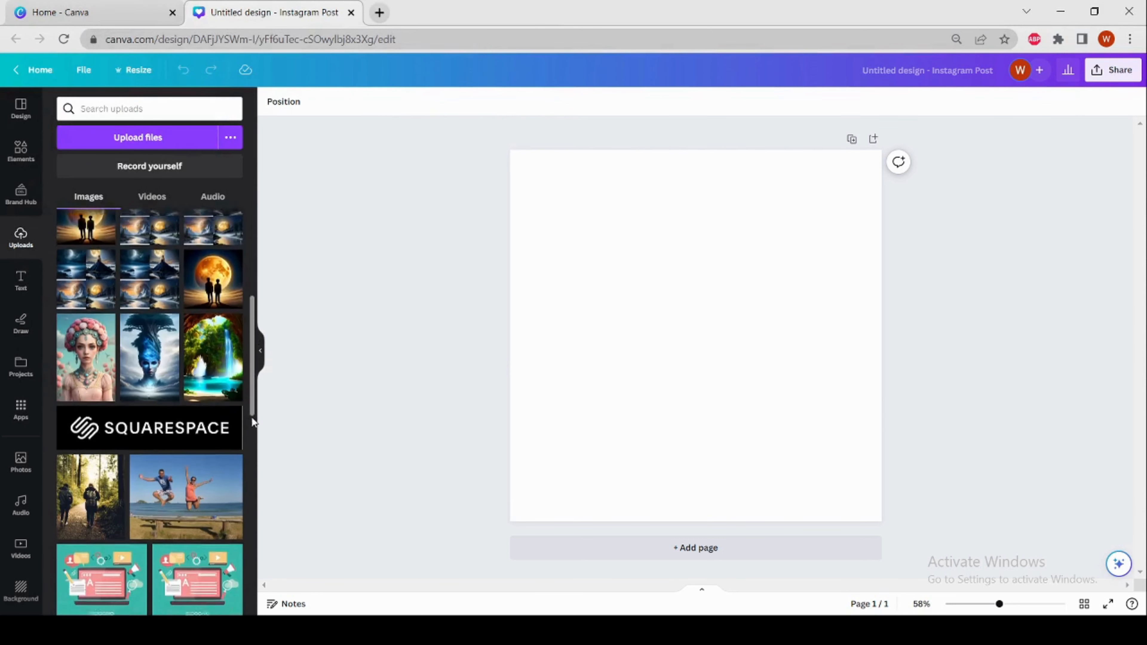
pyautogui.click(93, 490)
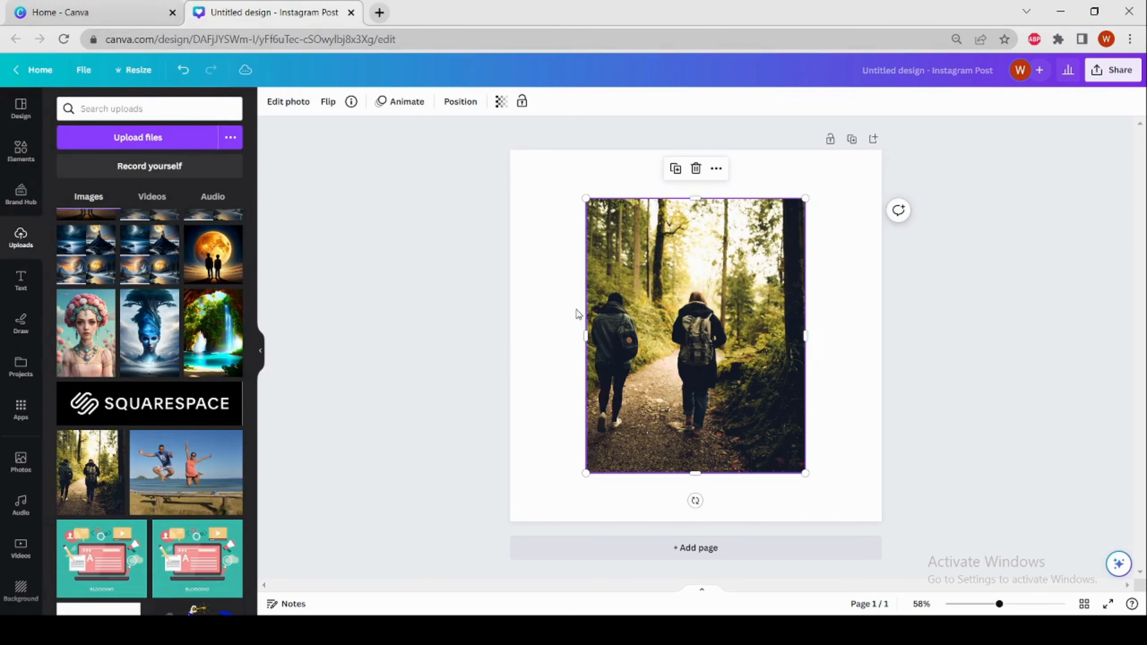
pyautogui.rightClick(646, 291)
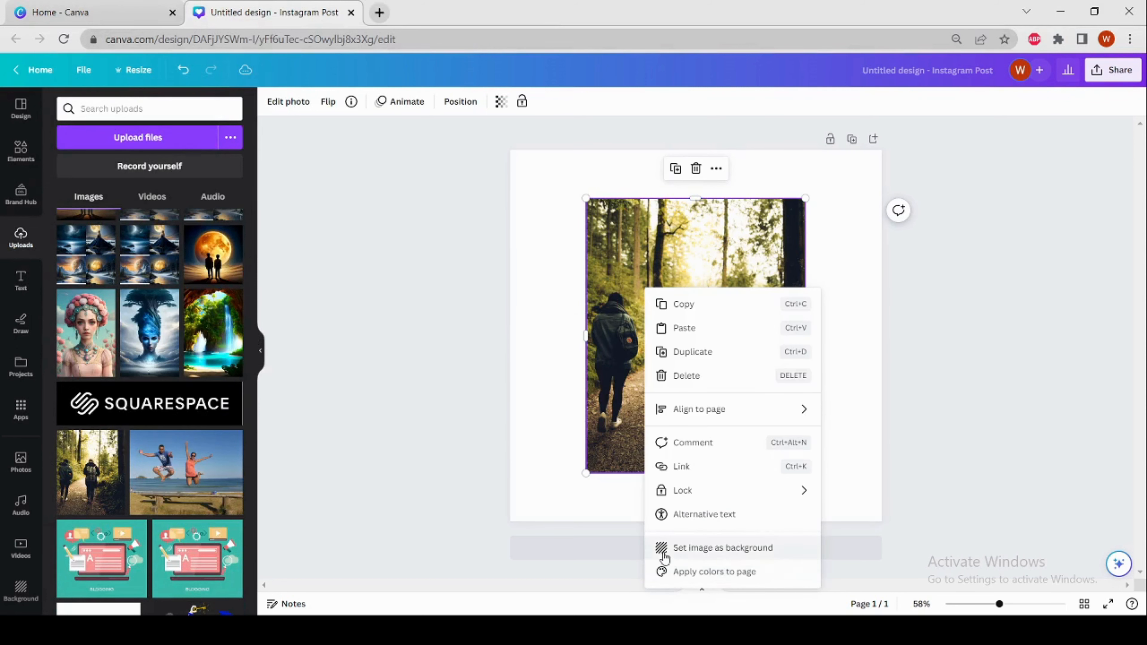
pyautogui.click(700, 549)
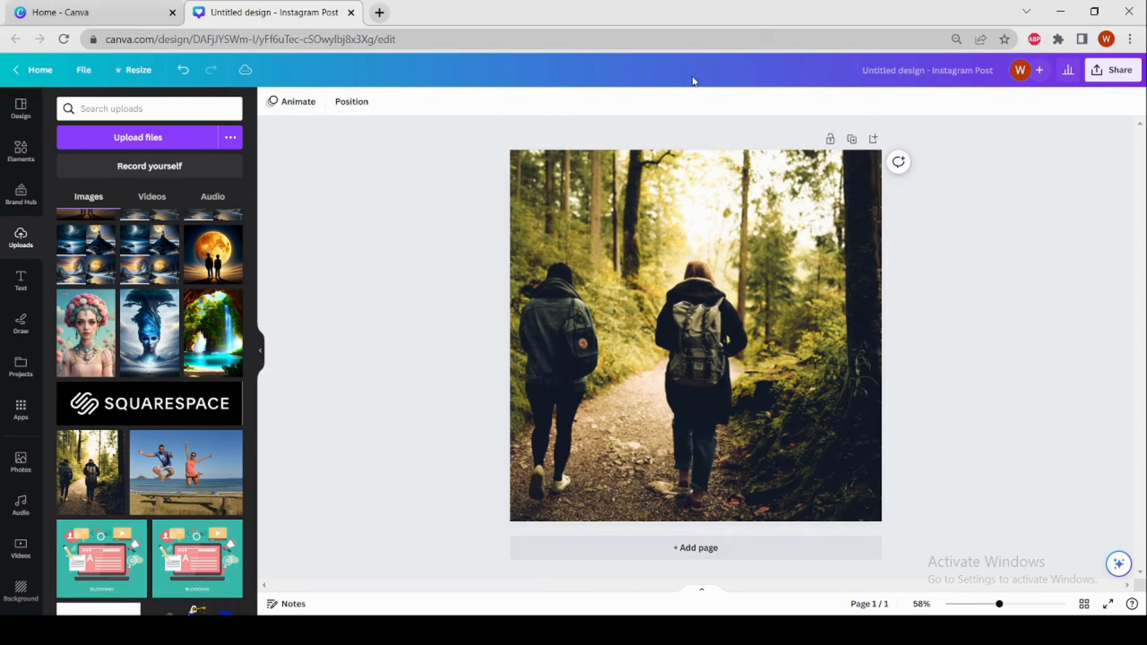
# Erase the hiker with the denim jacket from the forest photo using Magic Eraser with a brush size of 33
pyautogui.click(643, 177)
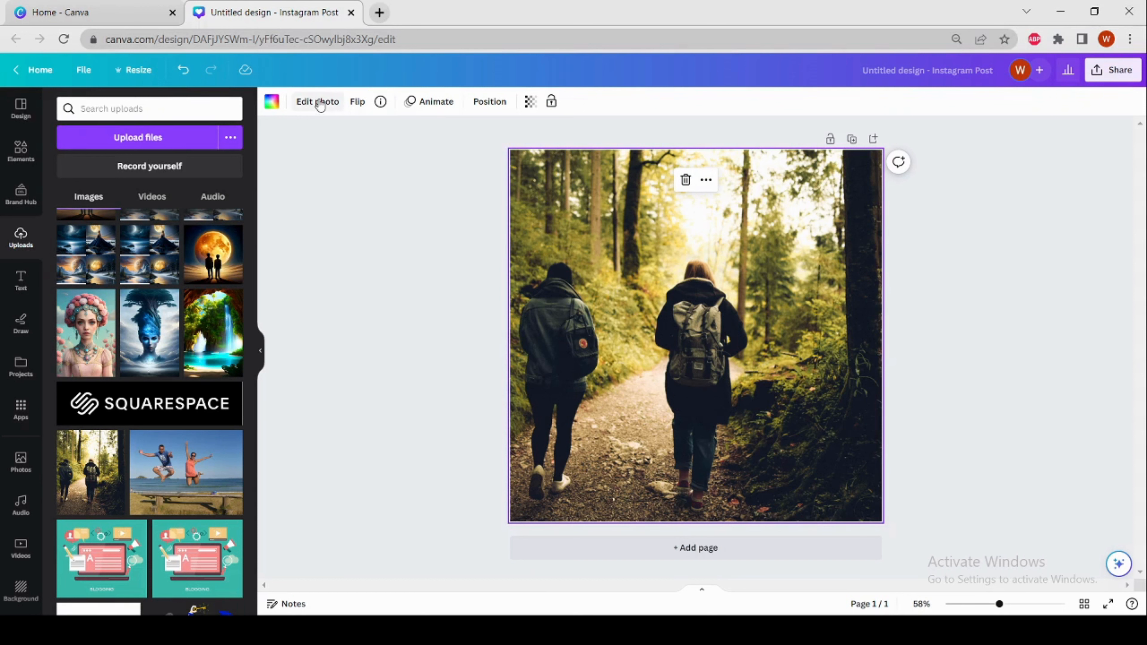
pyautogui.click(312, 102)
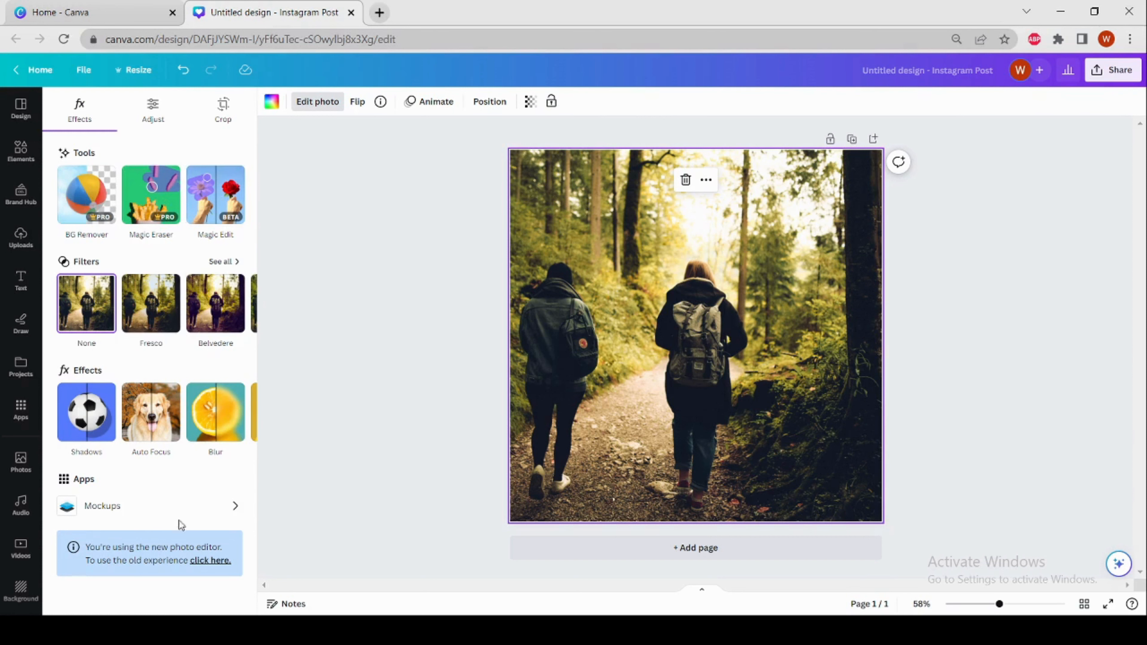
pyautogui.click(146, 190)
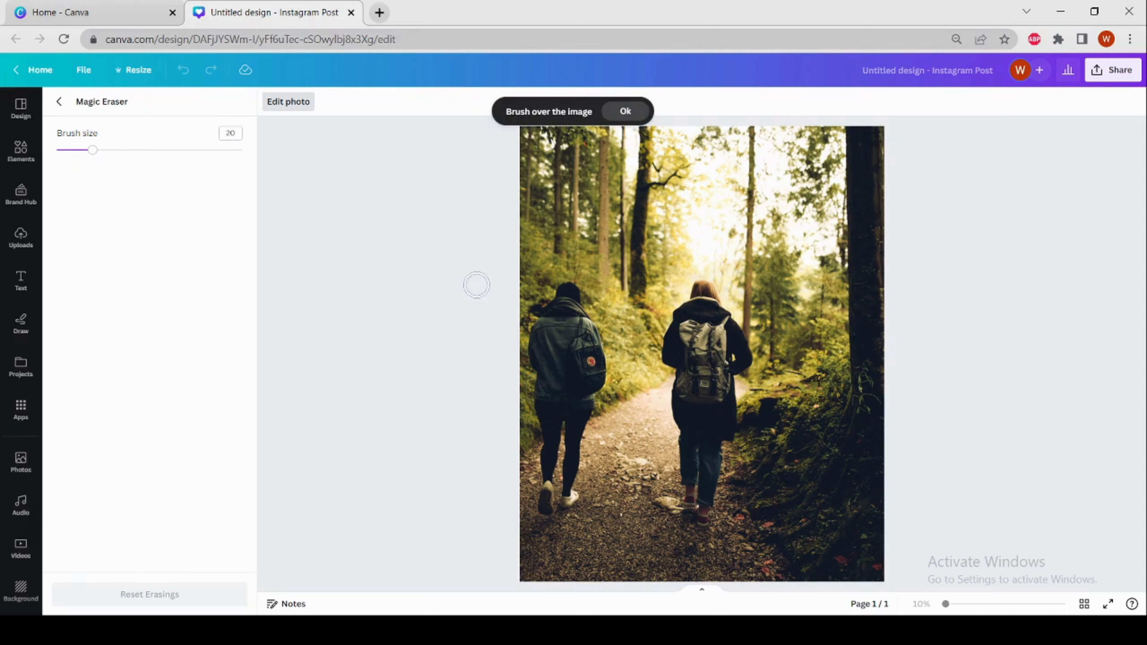
pyautogui.click(118, 151)
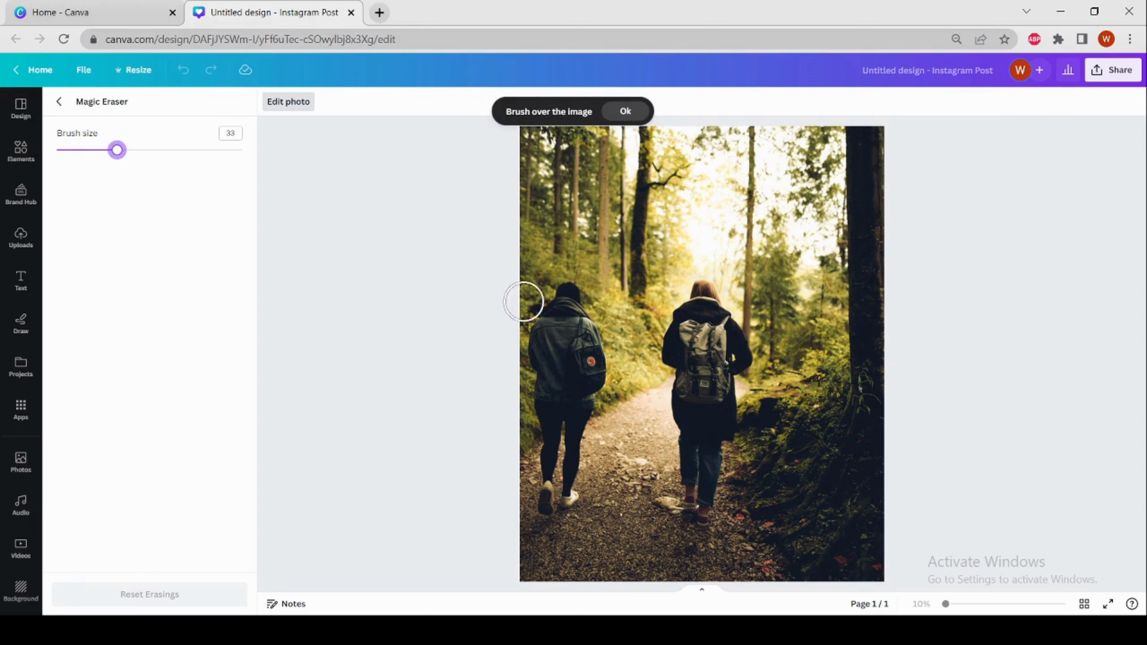
pyautogui.moveTo(563, 297)
pyautogui.mouseDown()
pyautogui.moveTo(544, 322)
pyautogui.moveTo(538, 370)
pyautogui.moveTo(556, 507)
pyautogui.moveTo(563, 479)
pyautogui.moveTo(576, 497)
pyautogui.moveTo(583, 296)
pyautogui.moveTo(562, 337)
pyautogui.moveTo(558, 395)
pyautogui.moveTo(601, 371)
pyautogui.moveTo(576, 298)
pyautogui.moveTo(571, 428)
pyautogui.moveTo(590, 397)
pyautogui.moveTo(540, 334)
pyautogui.mouseUp()
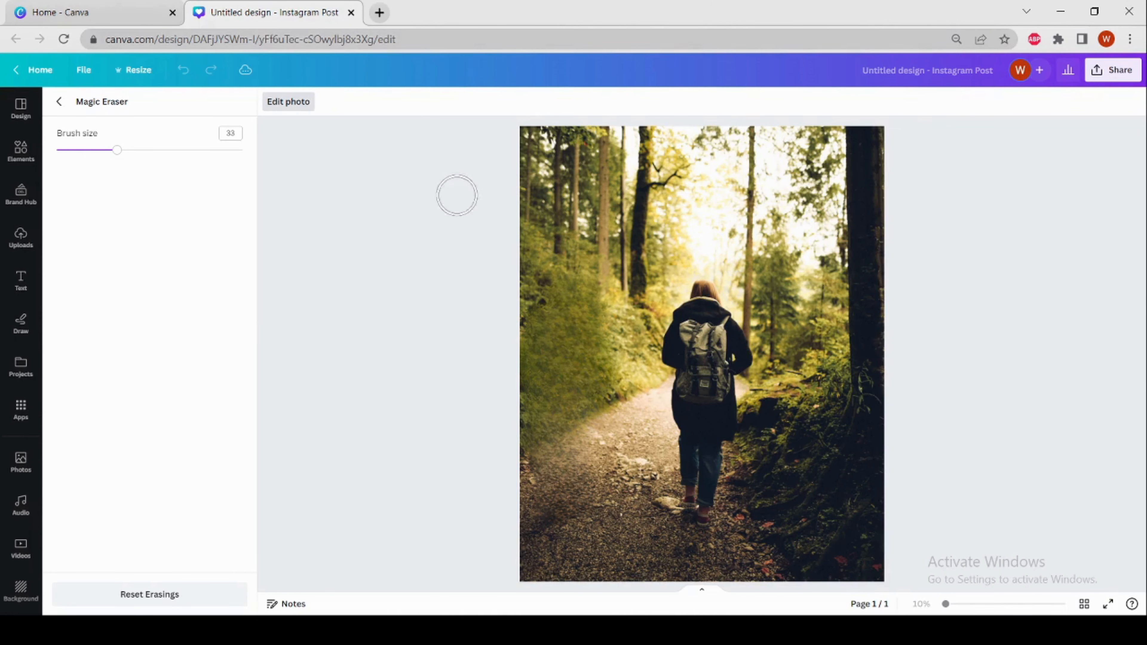
pyautogui.click(61, 103)
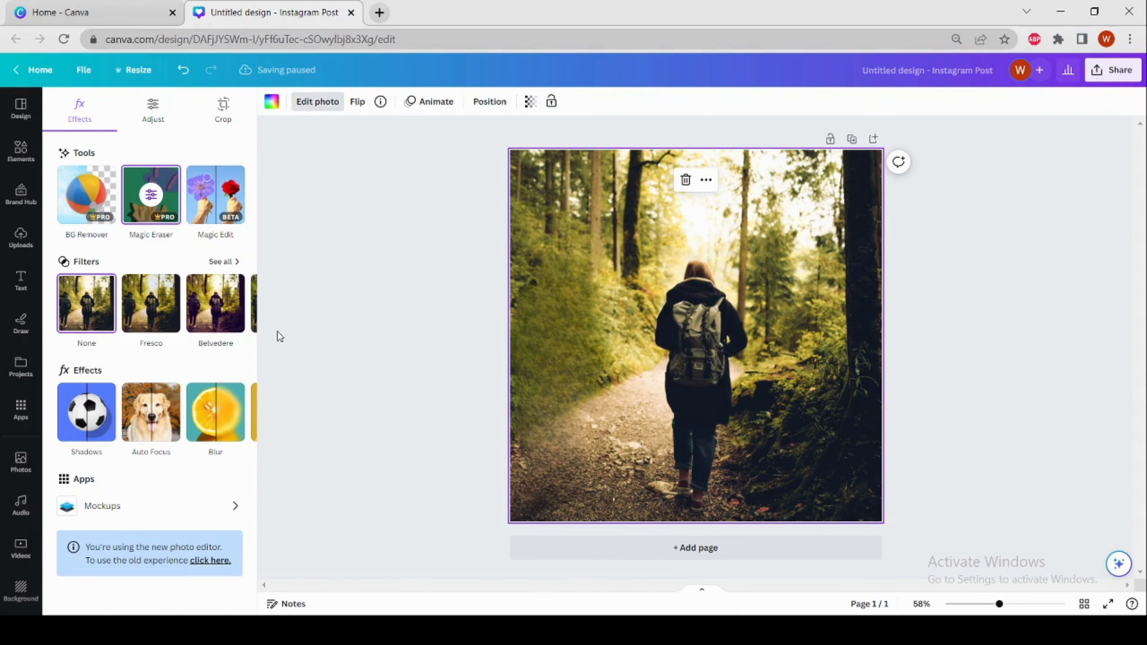
pyautogui.click(391, 274)
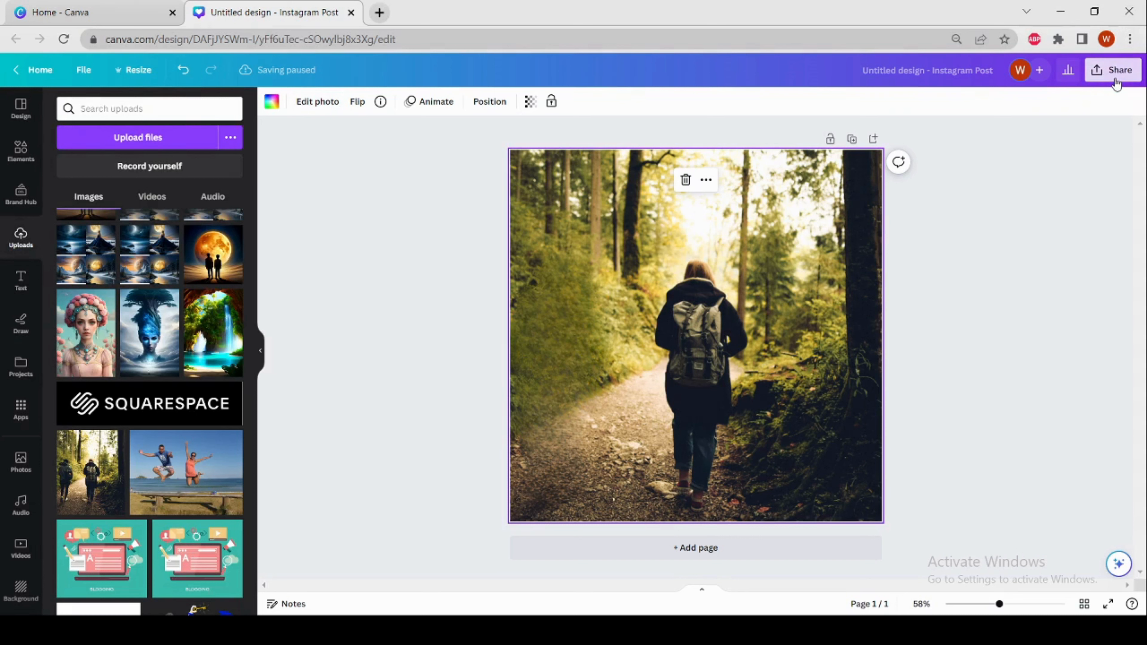
# Download the edited forest design as a PNG at size 1
pyautogui.click(1113, 72)
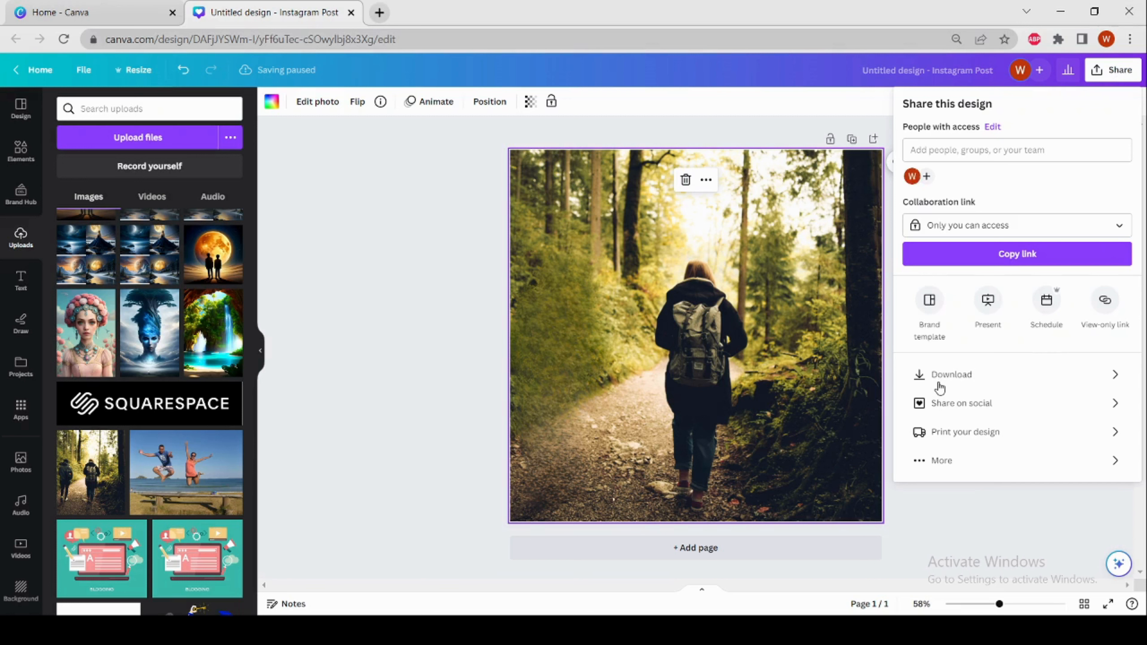
pyautogui.click(937, 379)
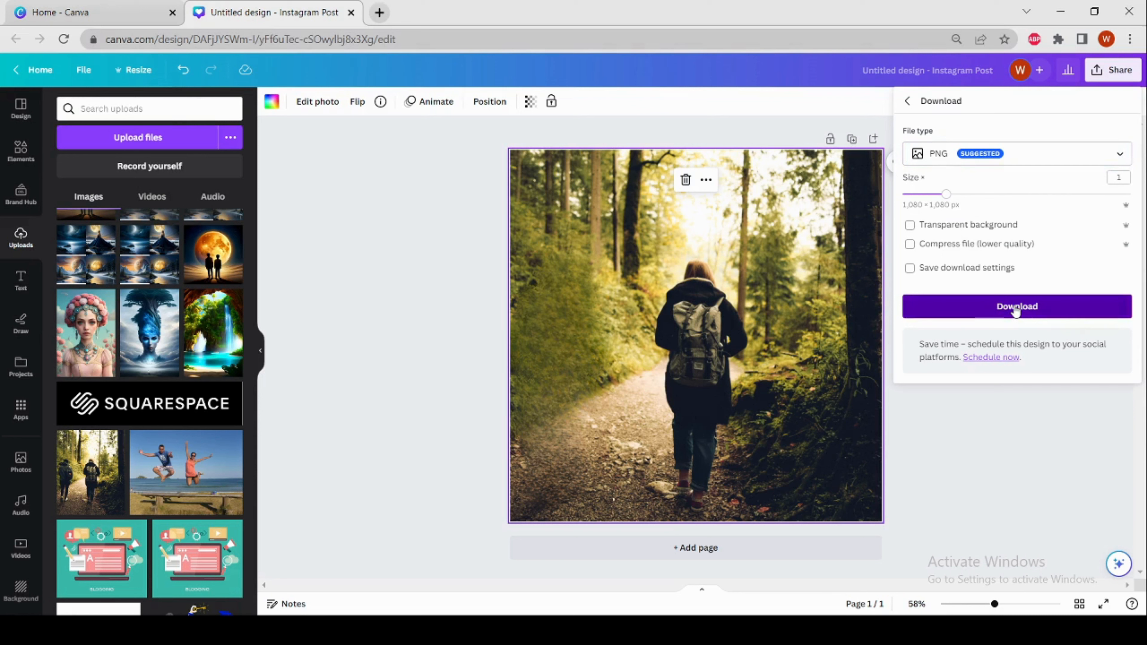
pyautogui.click(1016, 307)
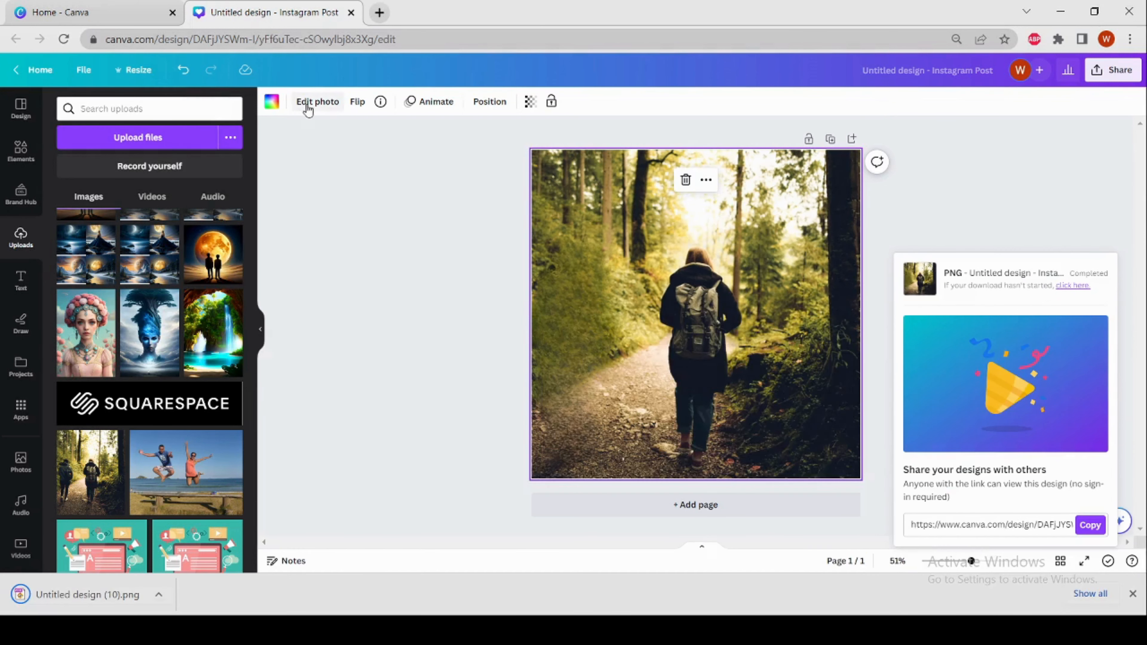
# Add a second page and set the uploaded beach photo of two jumping people as its background
pyautogui.click(311, 107)
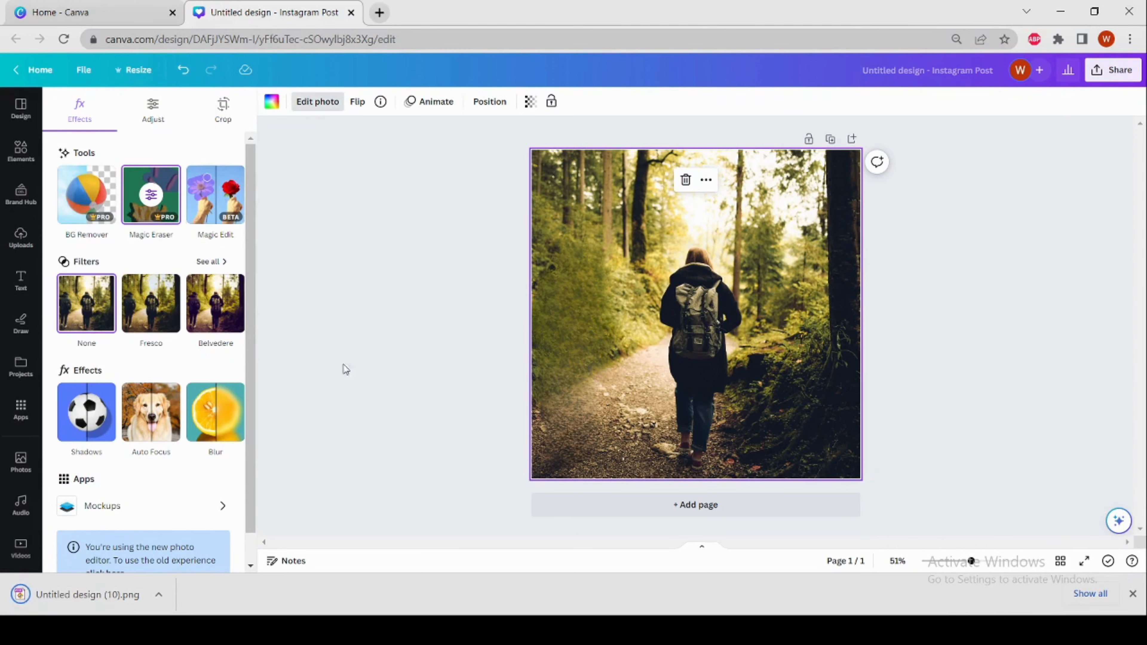
pyautogui.click(621, 505)
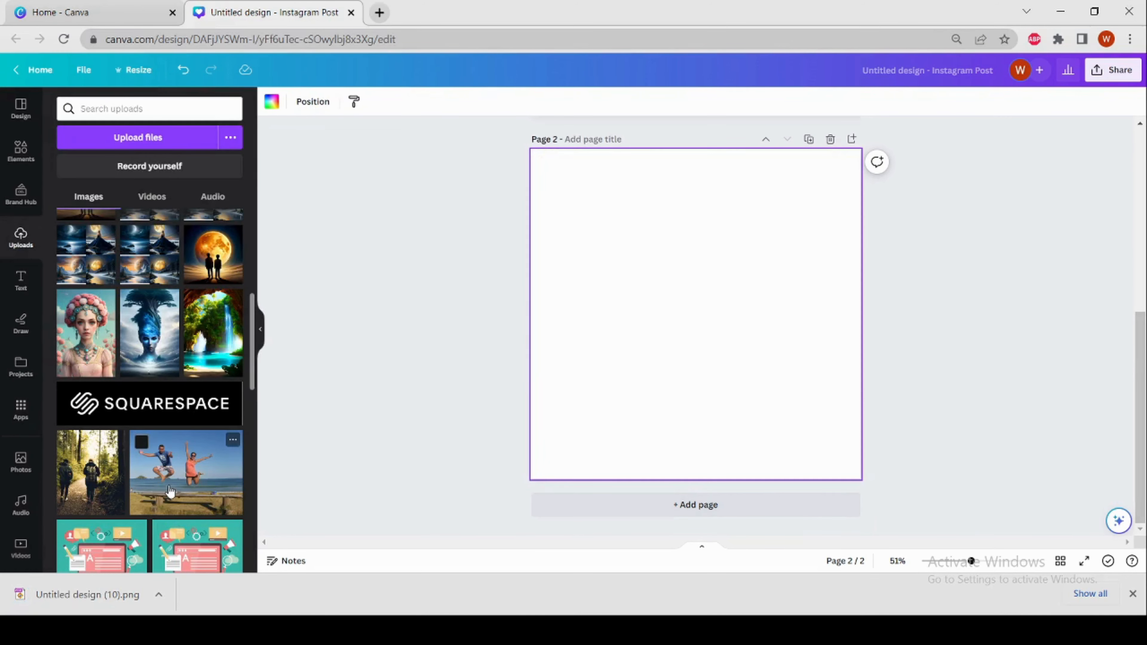
pyautogui.click(169, 491)
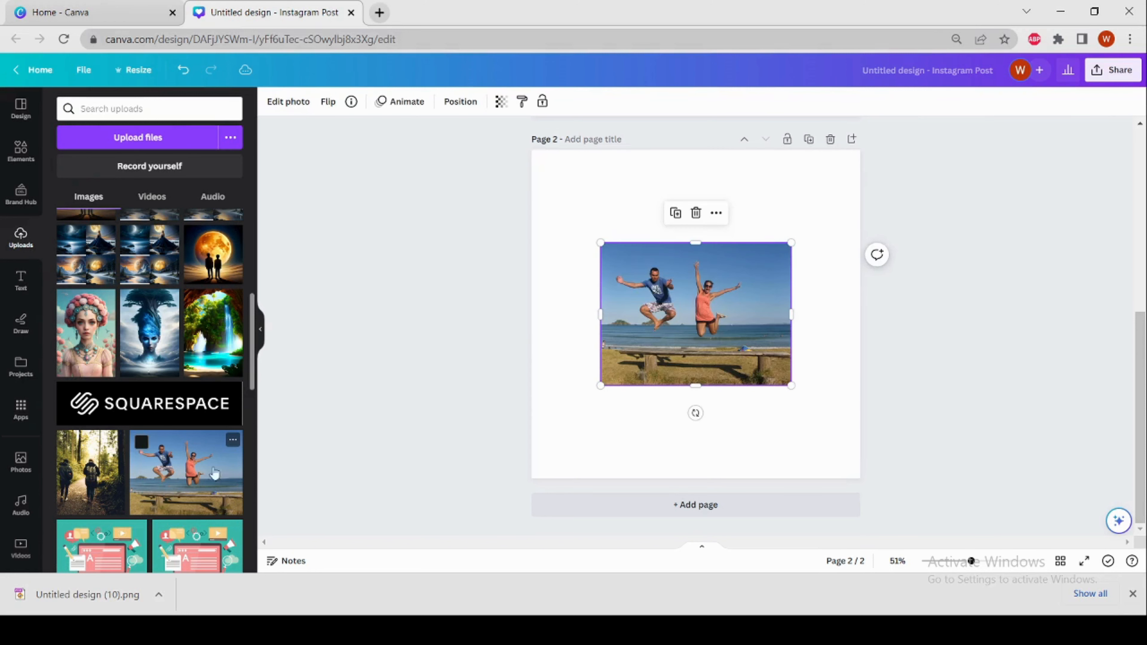
pyautogui.rightClick(695, 312)
pyautogui.click(762, 529)
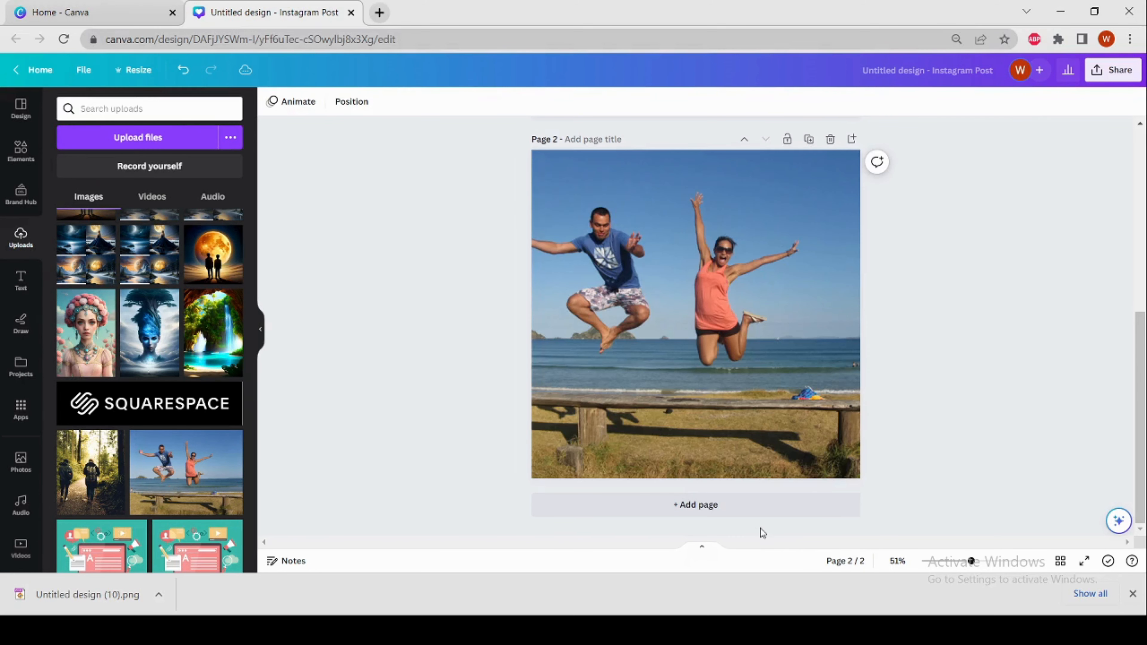
# Reposition the beach photo within its crop so both jumping people fit fully inside page 2
pyautogui.click(616, 301)
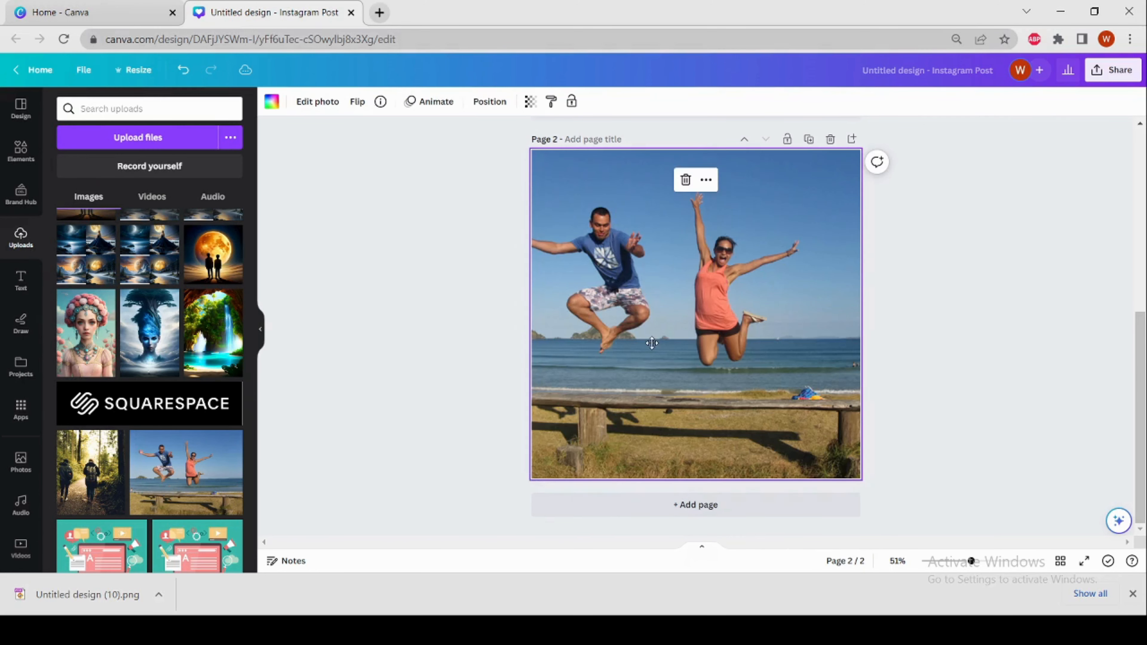
pyautogui.doubleClick(653, 348)
pyautogui.moveTo(654, 348); pyautogui.dragTo(699, 351)
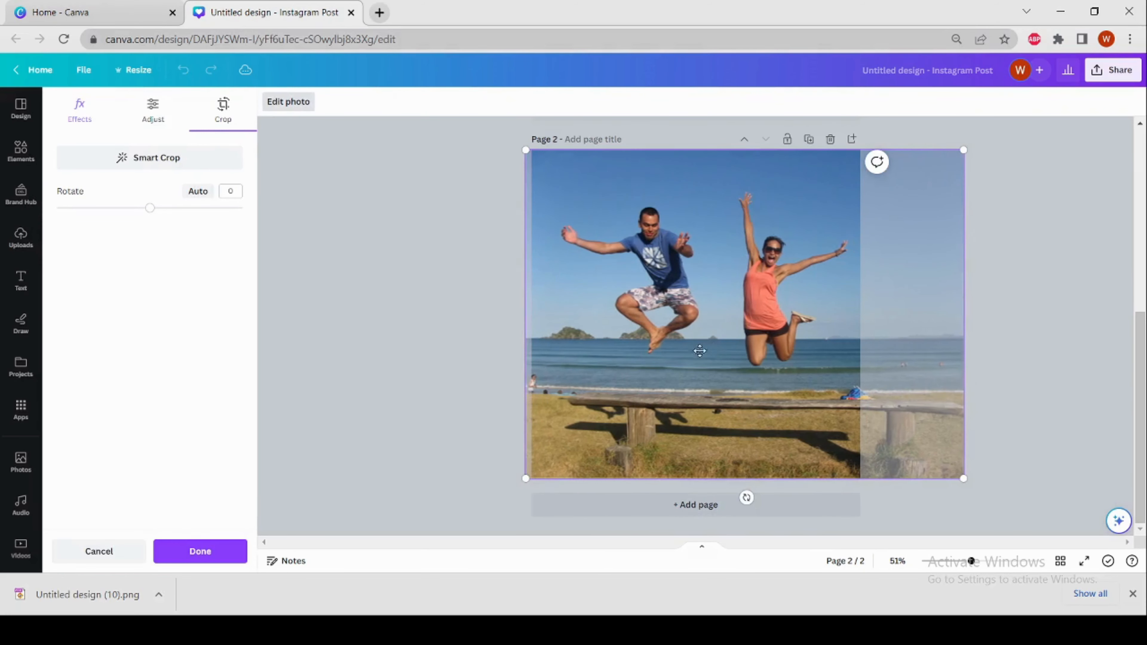
pyautogui.click(412, 369)
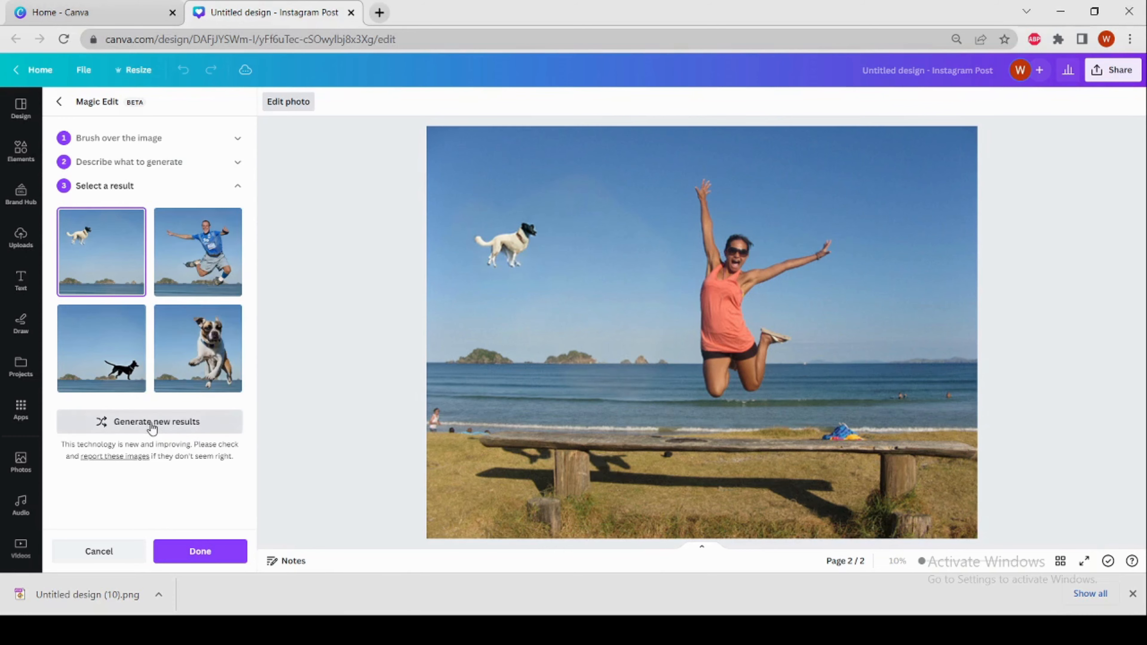
# Generate new Magic Edit results for the dog replacing the jumping man and apply the black dog with the red collar
pyautogui.click(153, 423)
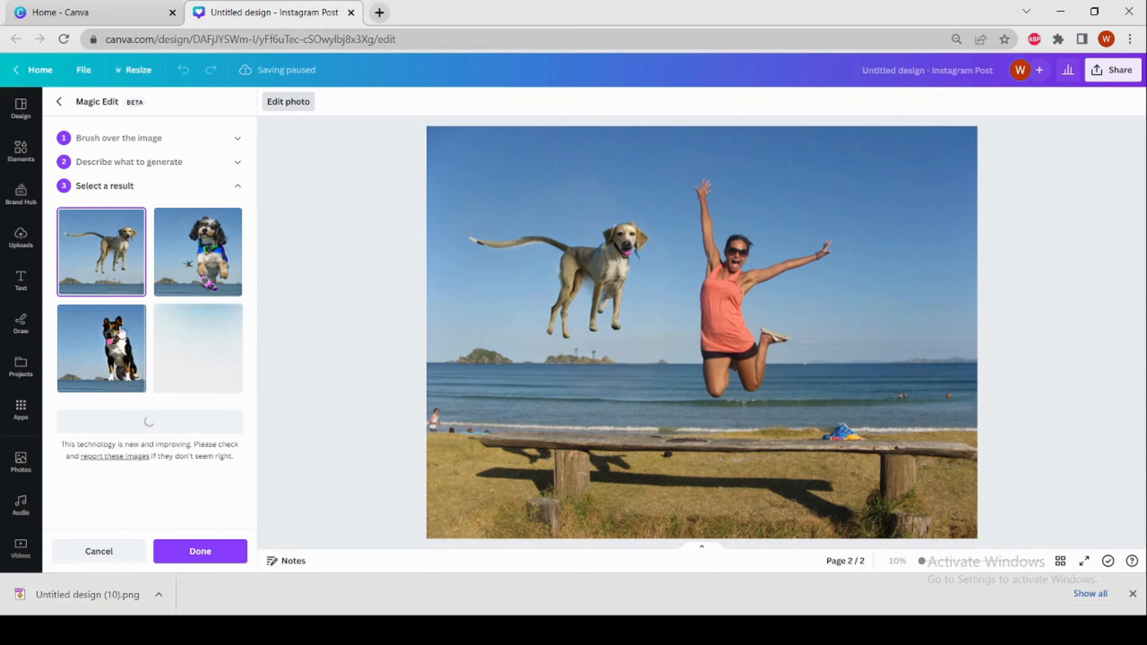
pyautogui.click(121, 331)
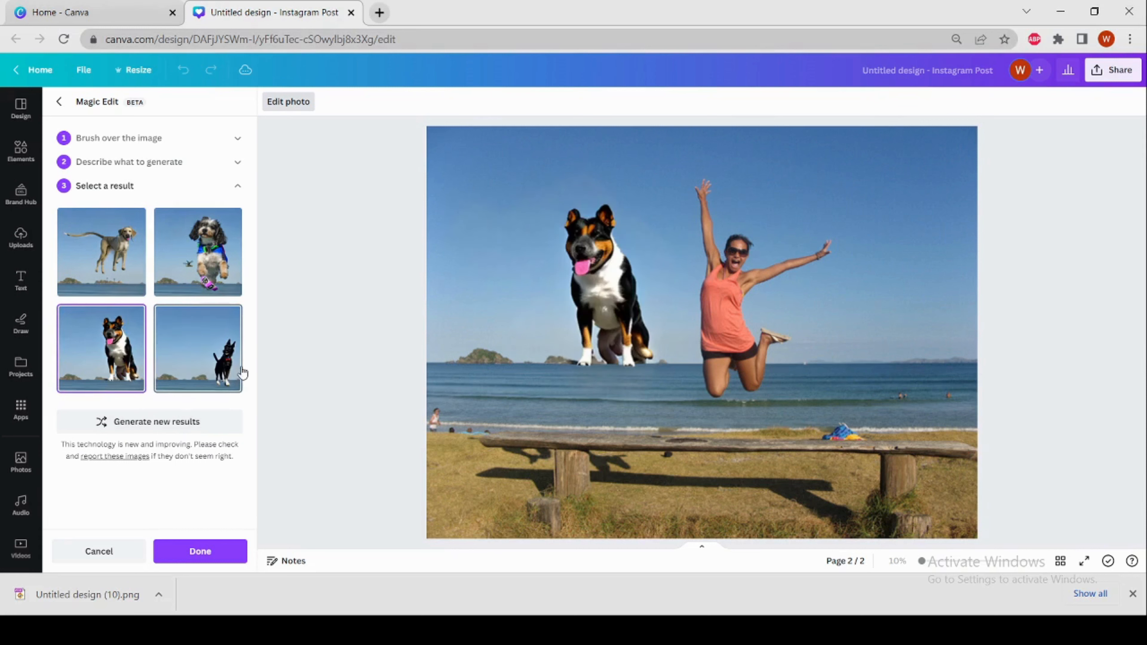
pyautogui.click(222, 371)
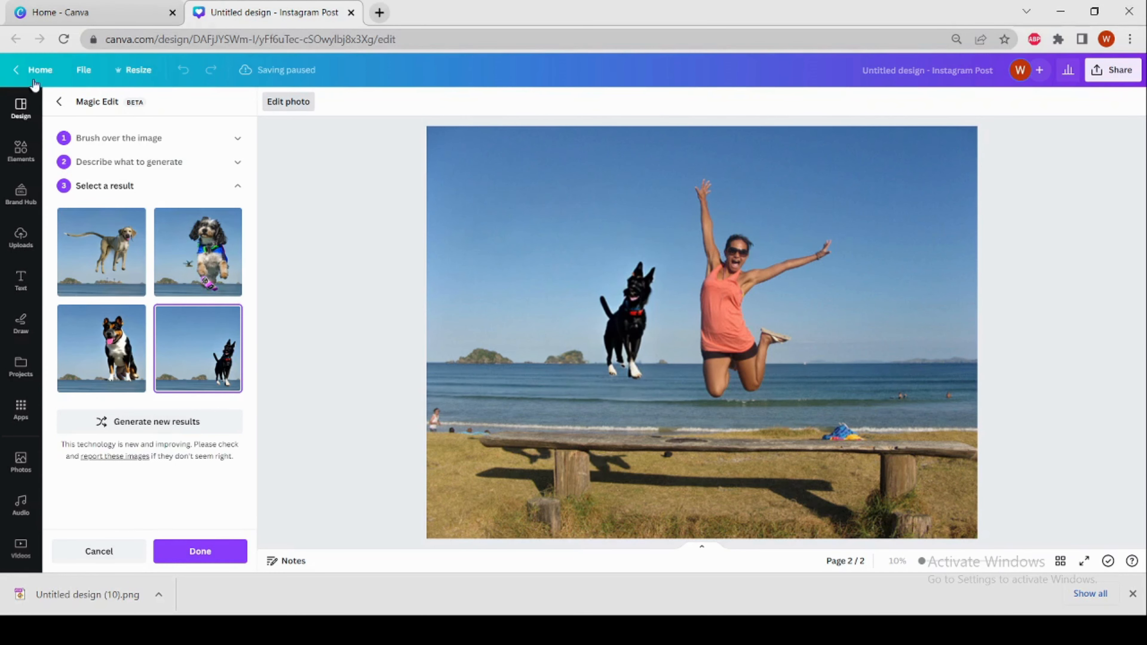
pyautogui.click(60, 103)
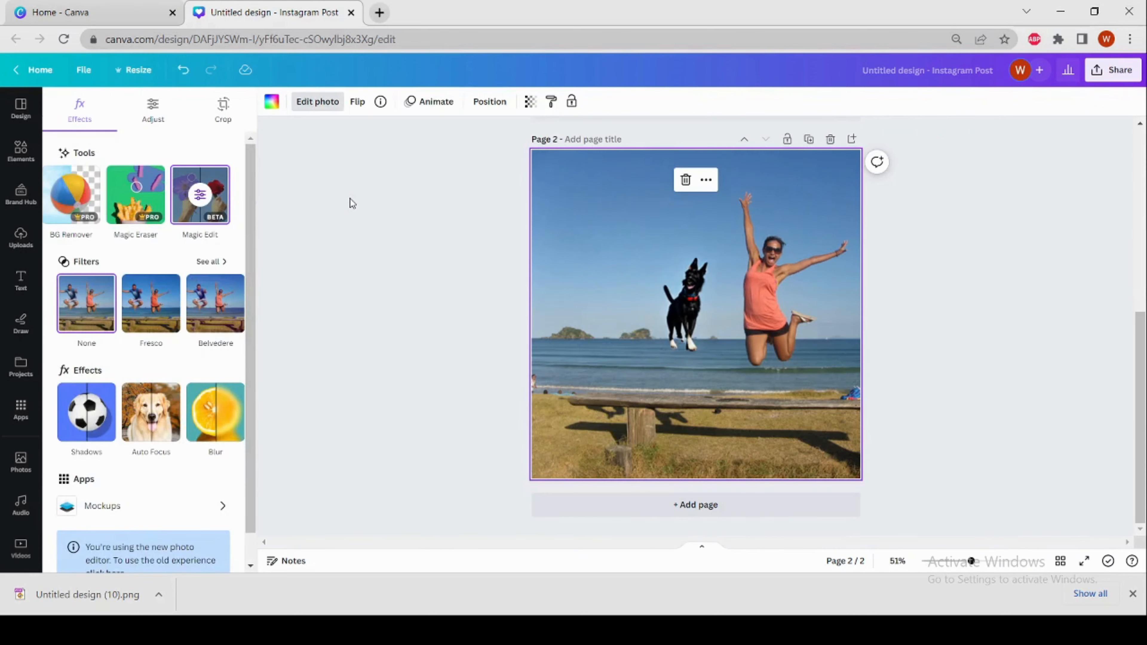